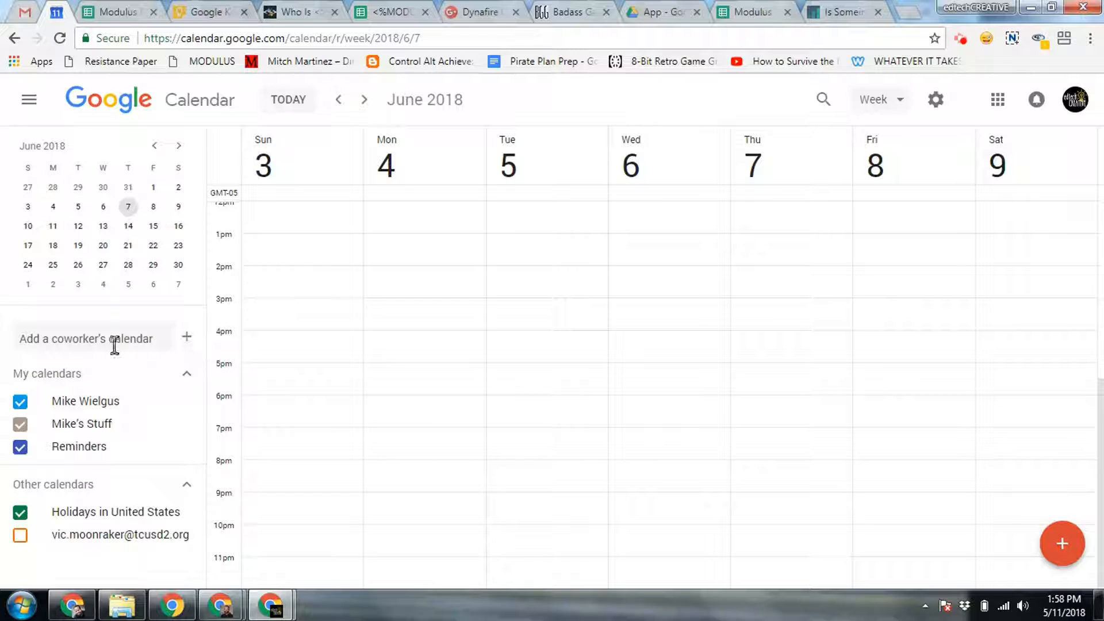
# Step: Create a new calendar named "Test Calendar"
pyautogui.click(192, 339)
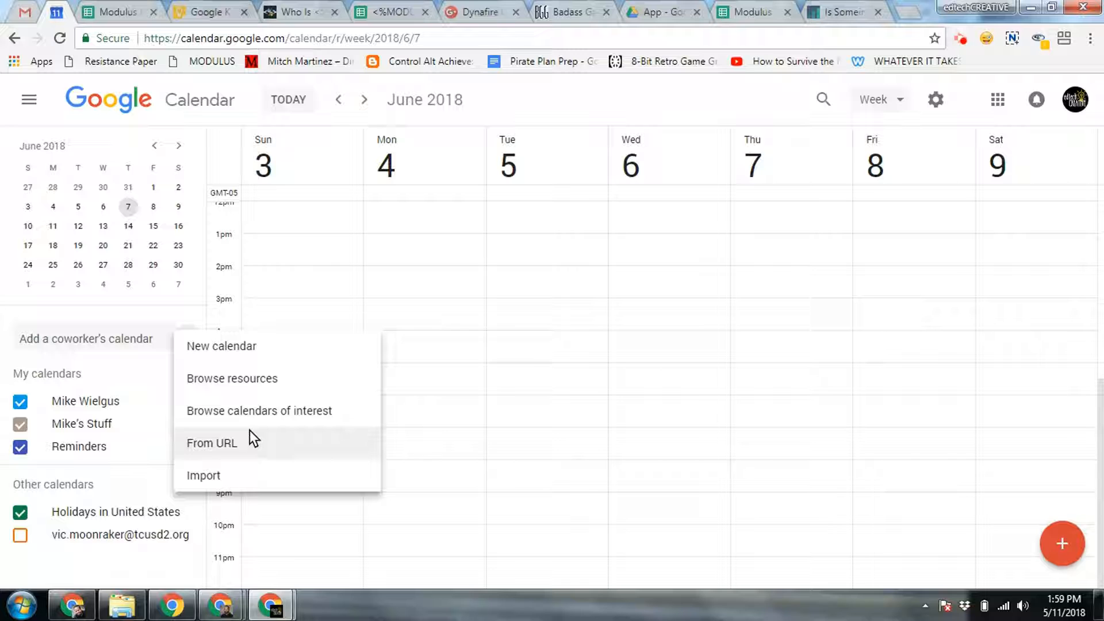
pyautogui.click(255, 347)
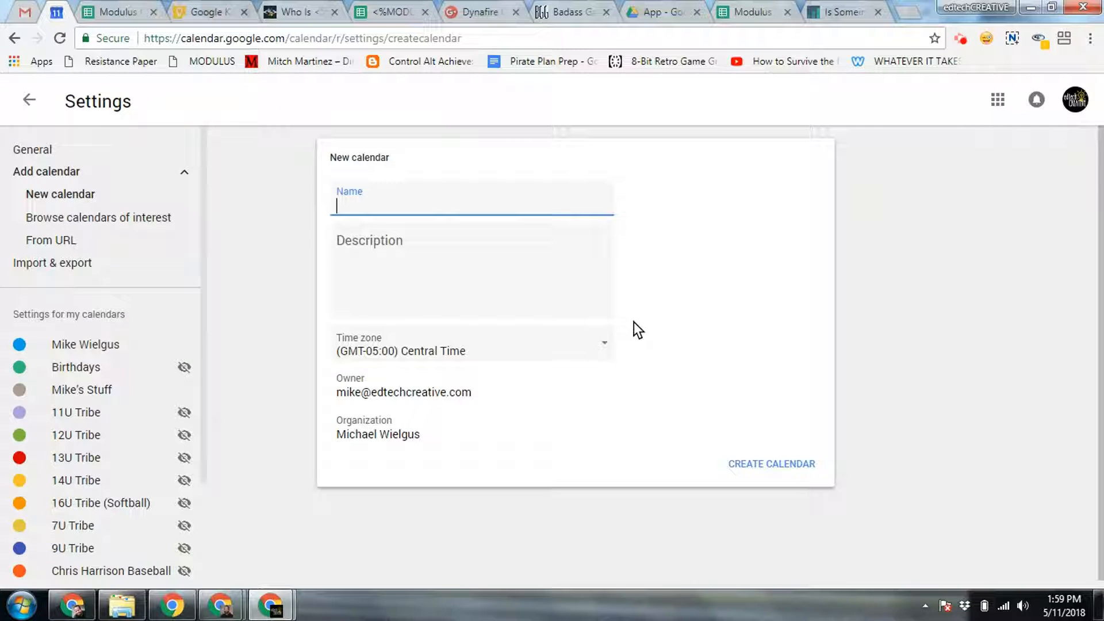
pyautogui.write('Test Calendar')
pyautogui.click(800, 460)
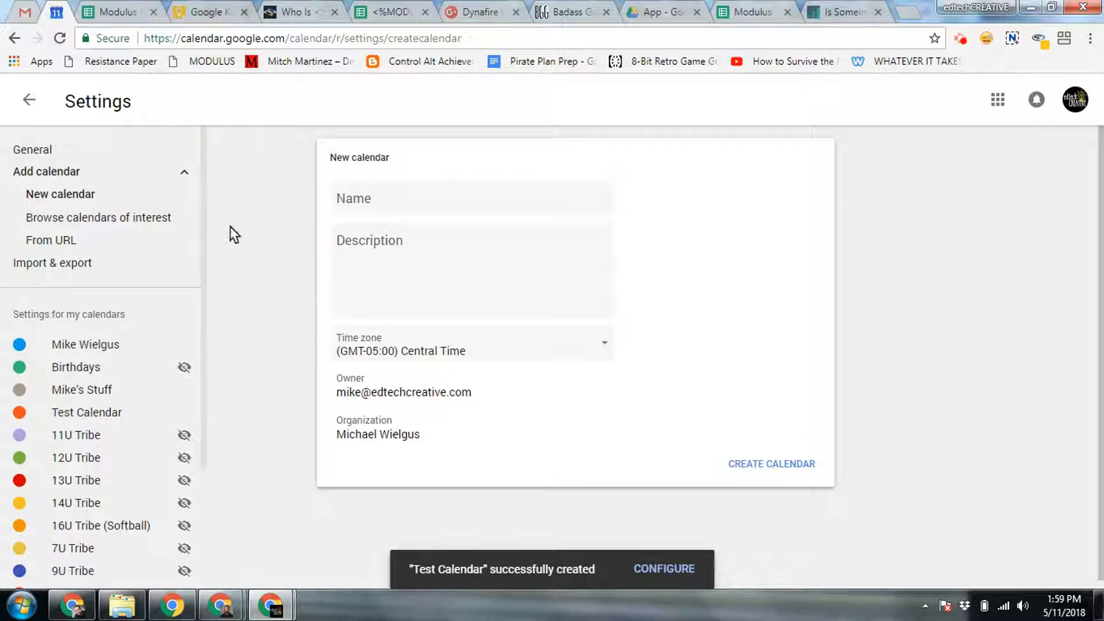
# Step: Return to the week view and change the colour of Test Calendar to red
pyautogui.click(34, 101)
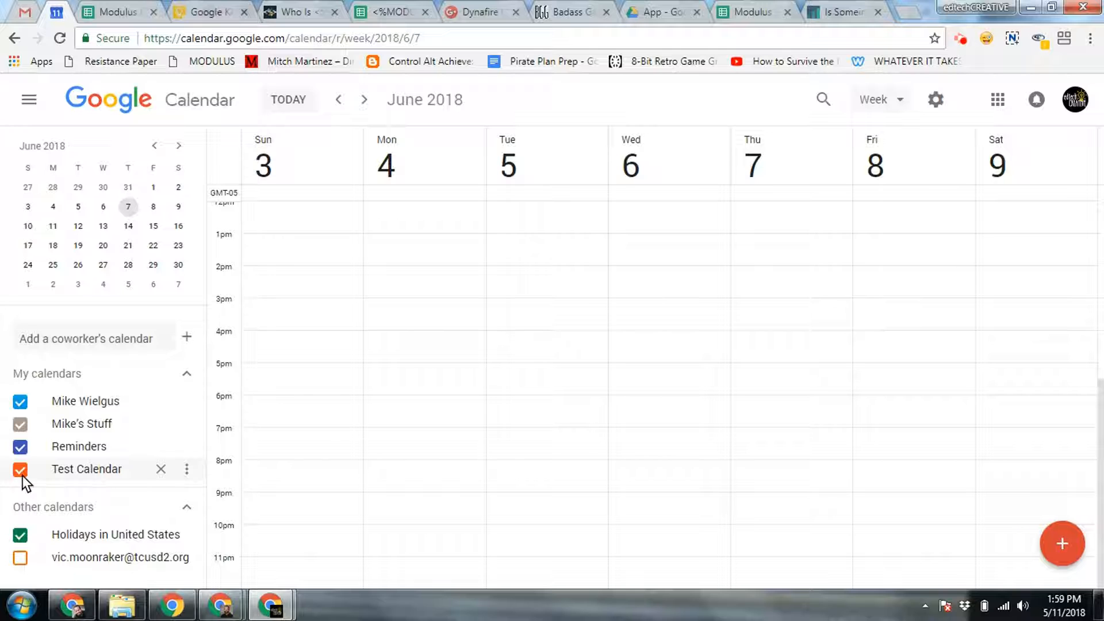
pyautogui.click(186, 471)
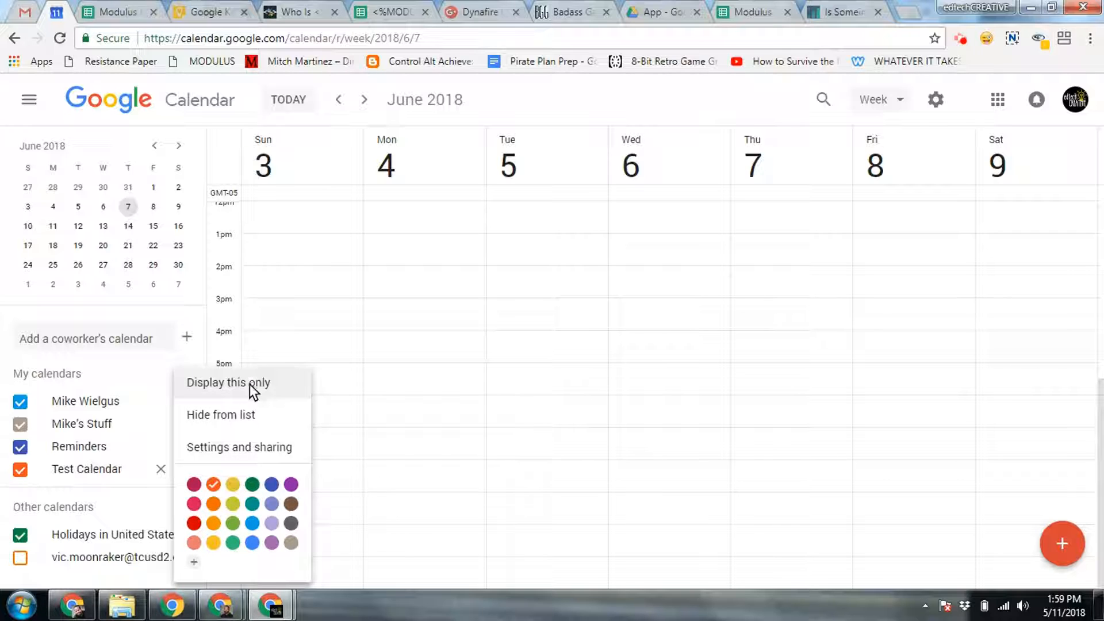
pyautogui.click(191, 520)
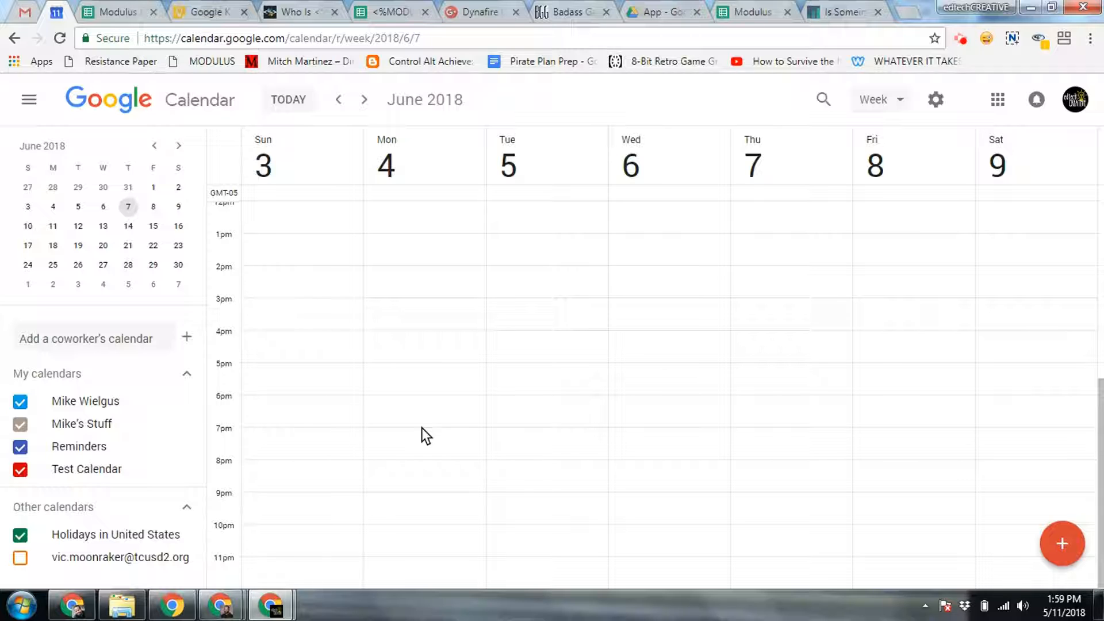
# Step: Draft an event titled "Test Event" on Monday, Jun 4, 2018 from 5:00pm to 8:00pm and assign it to Test Calendar
pyautogui.click(1061, 554)
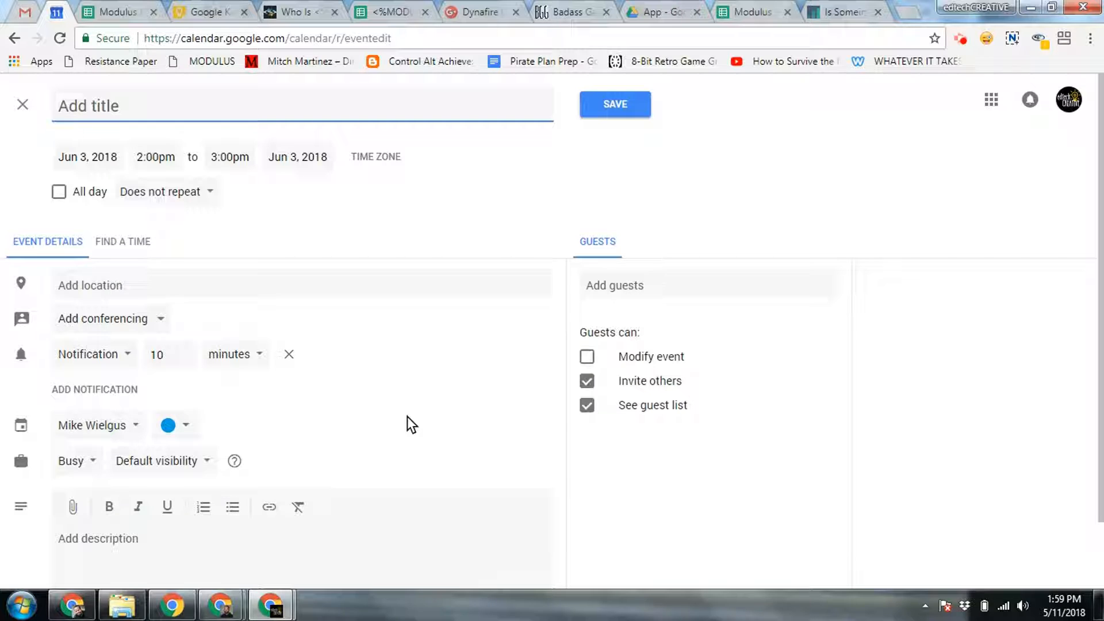
pyautogui.click(22, 105)
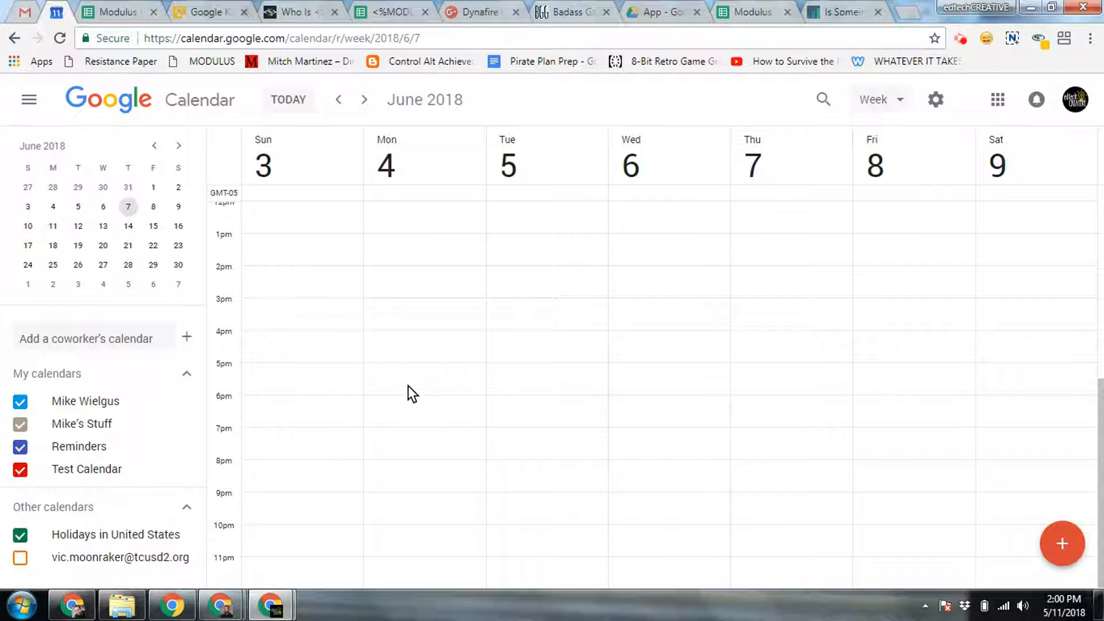
pyautogui.moveTo(406, 376); pyautogui.dragTo(451, 454)
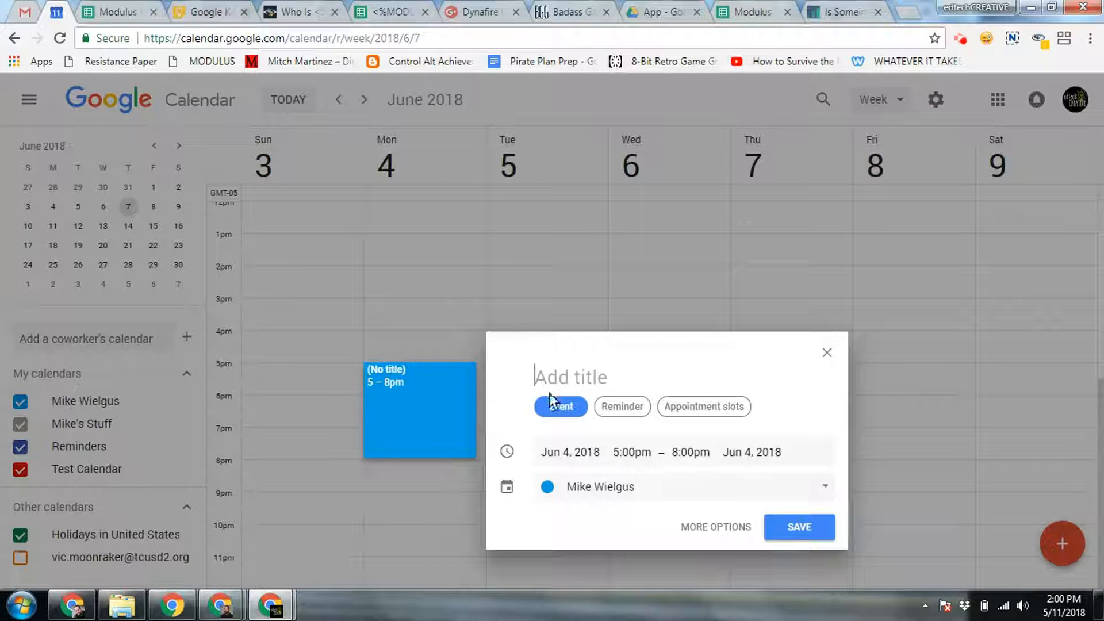
pyautogui.write('T')
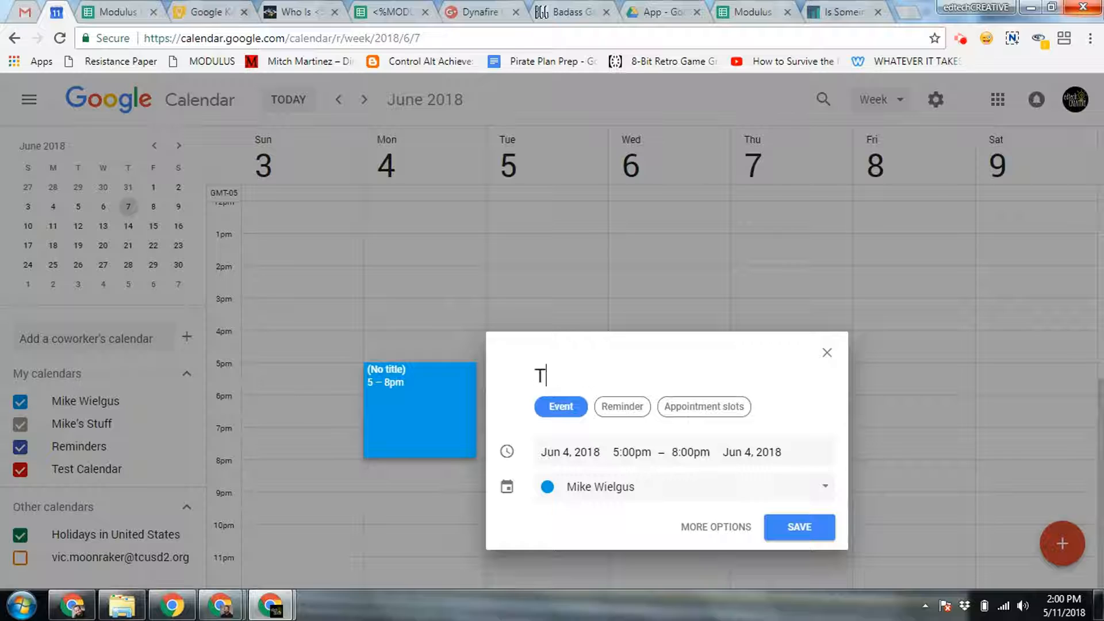
pyautogui.write('est Event')
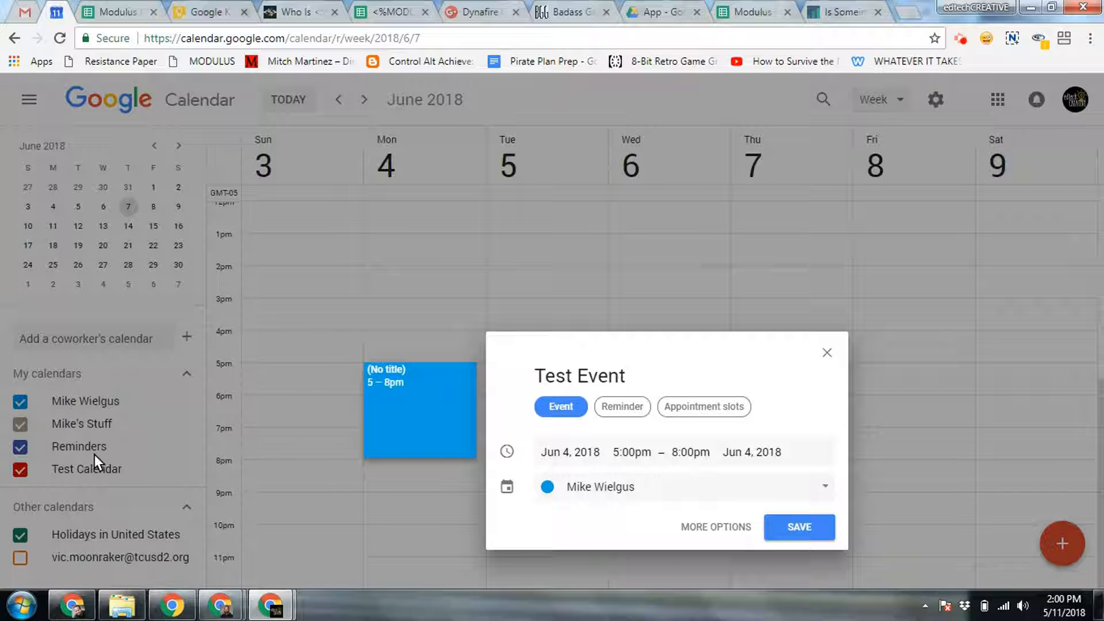
pyautogui.click(826, 490)
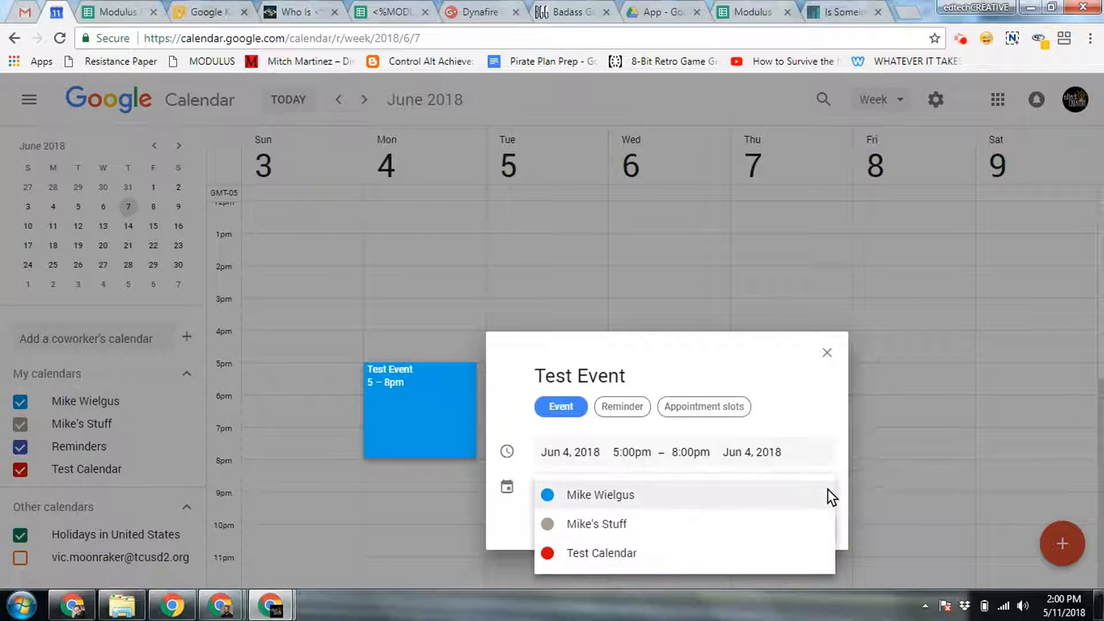
pyautogui.click(611, 553)
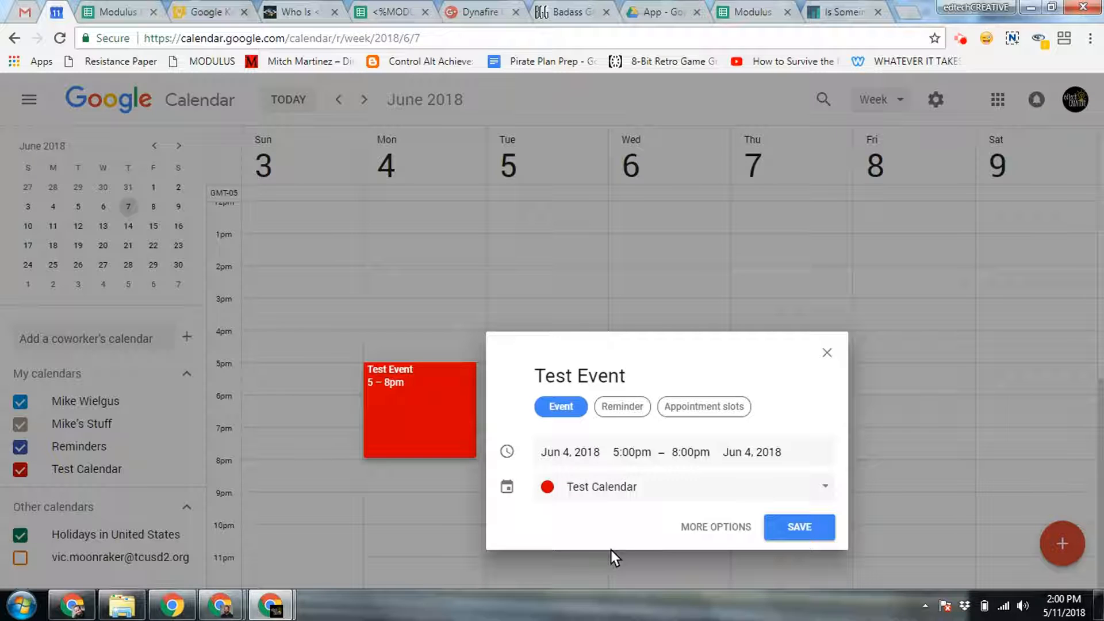
# Step: Open the full options for Test Event and add the second suggested contact as a guest
pyautogui.click(687, 528)
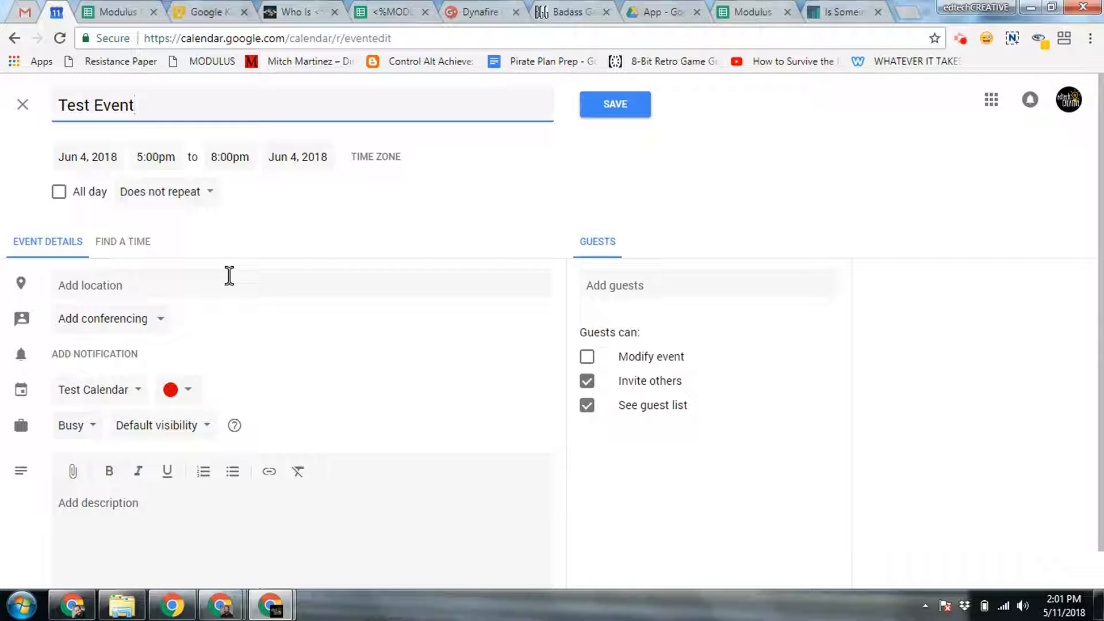
pyautogui.scroll(-1, 195, 384)
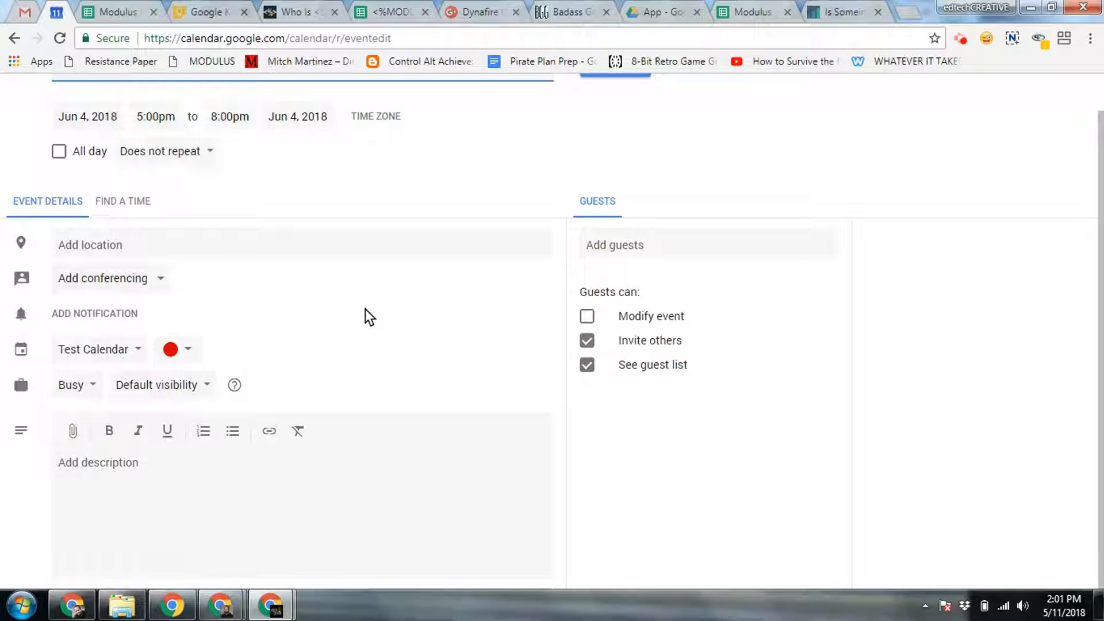
pyautogui.scroll(1, 365, 308)
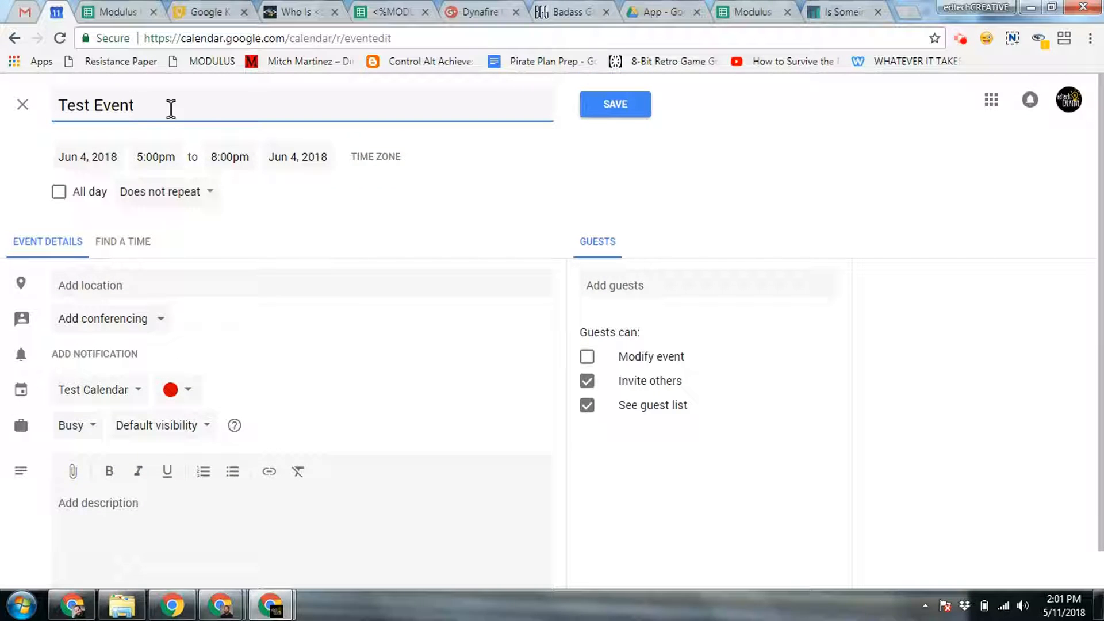
pyautogui.click(630, 286)
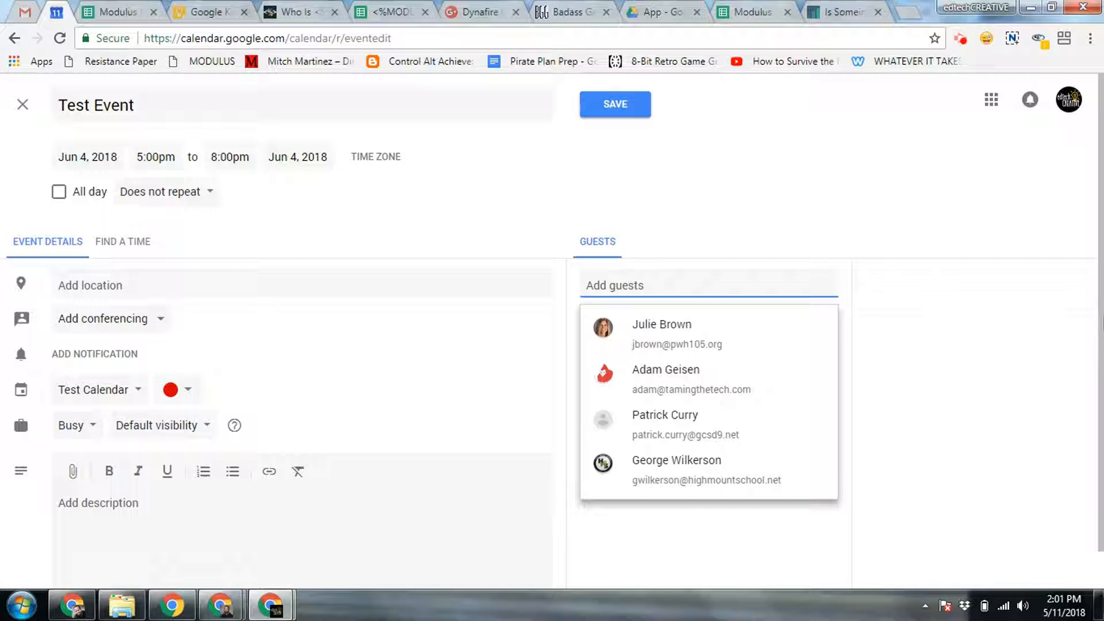
pyautogui.click(743, 378)
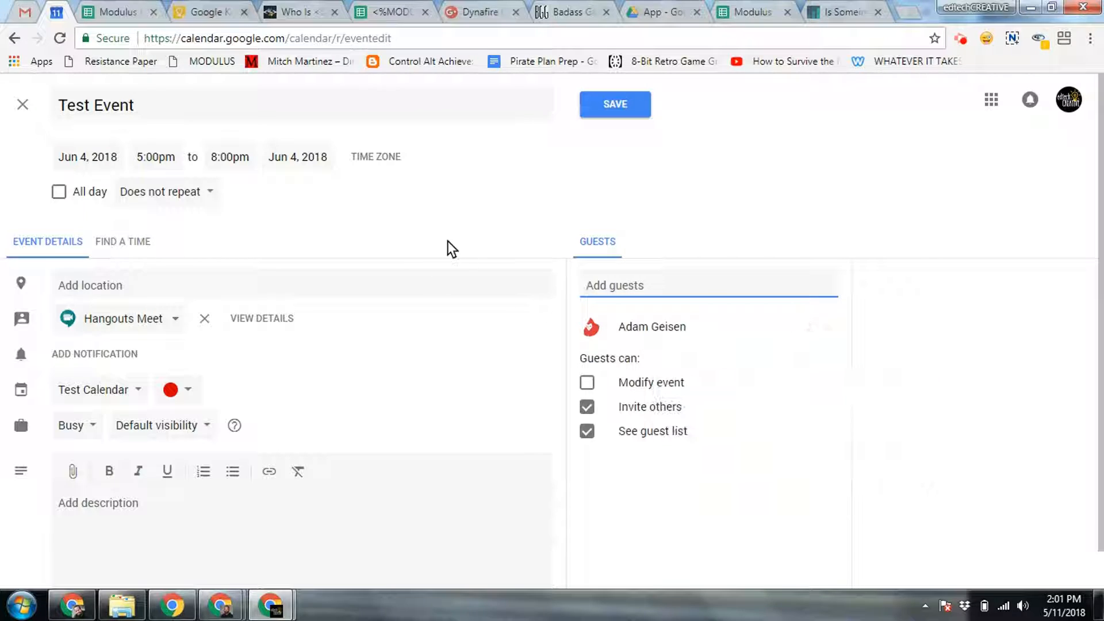
# Step: Attach the CodingPresentation slides file from My Drive to the event description
pyautogui.scroll(-1, 447, 240)
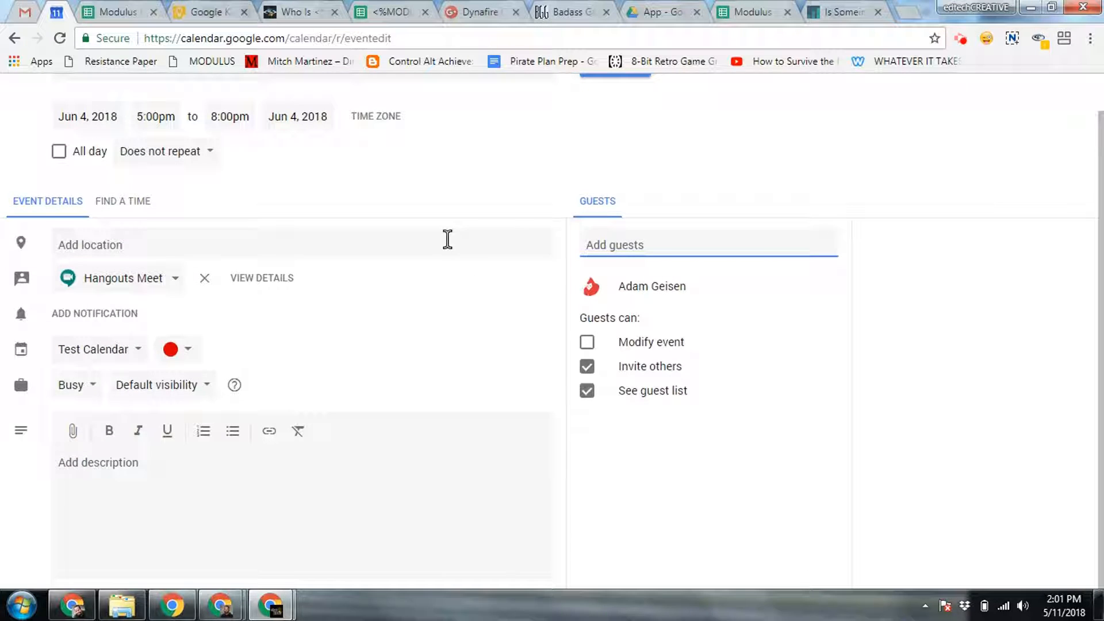
pyautogui.click(78, 435)
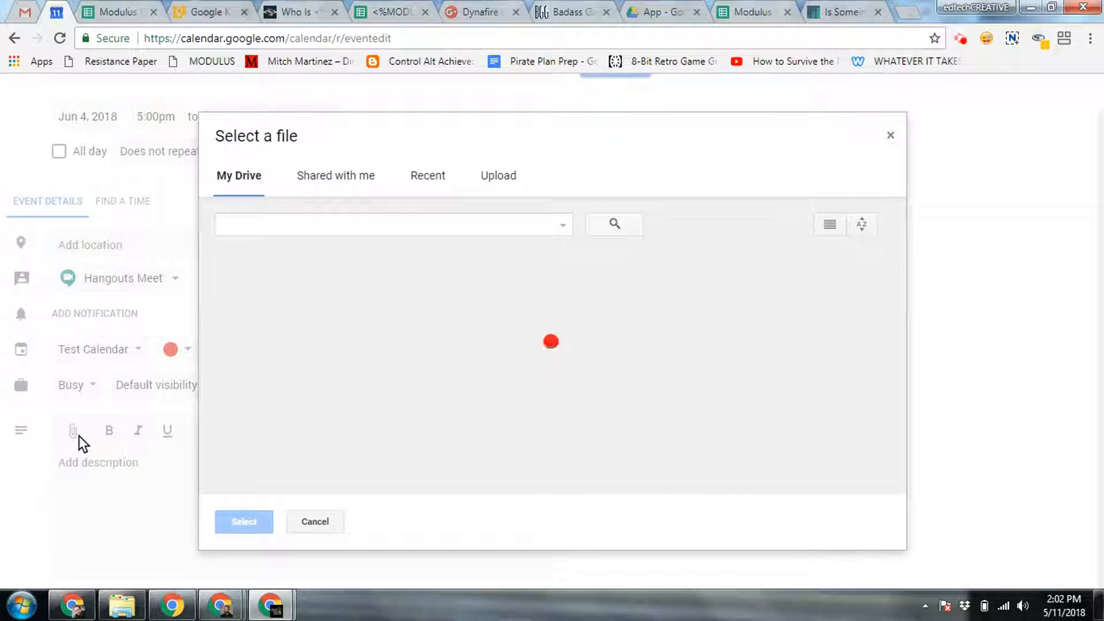
pyautogui.scroll(-2, 452, 356)
pyautogui.scroll(-2, 453, 357)
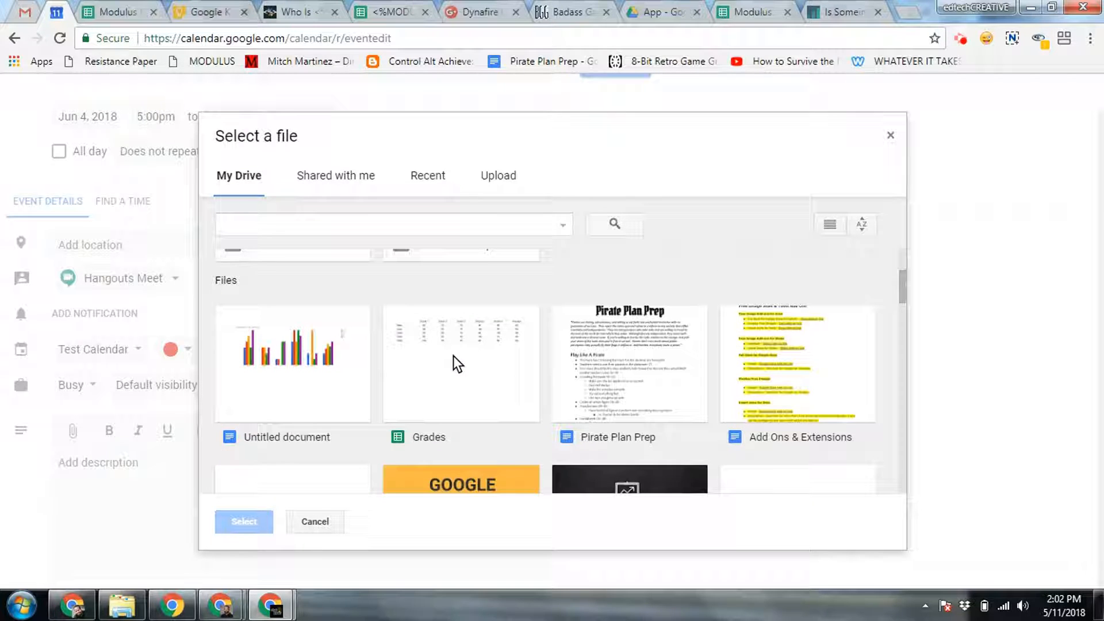
pyautogui.scroll(-7, 641, 361)
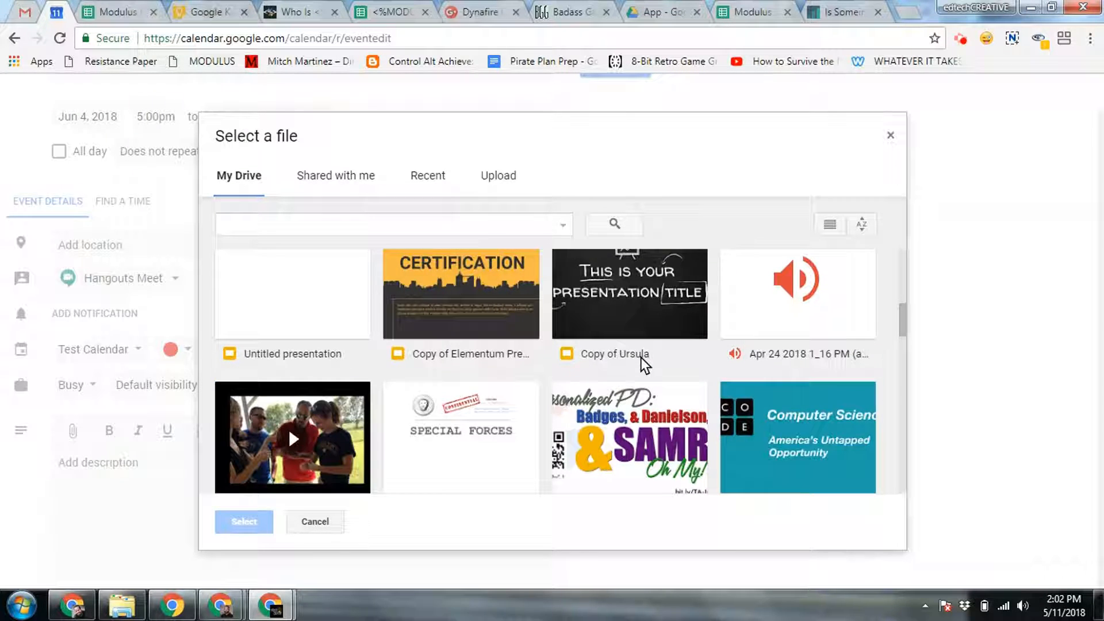
pyautogui.scroll(-2, 640, 357)
pyautogui.scroll(-2, 640, 357)
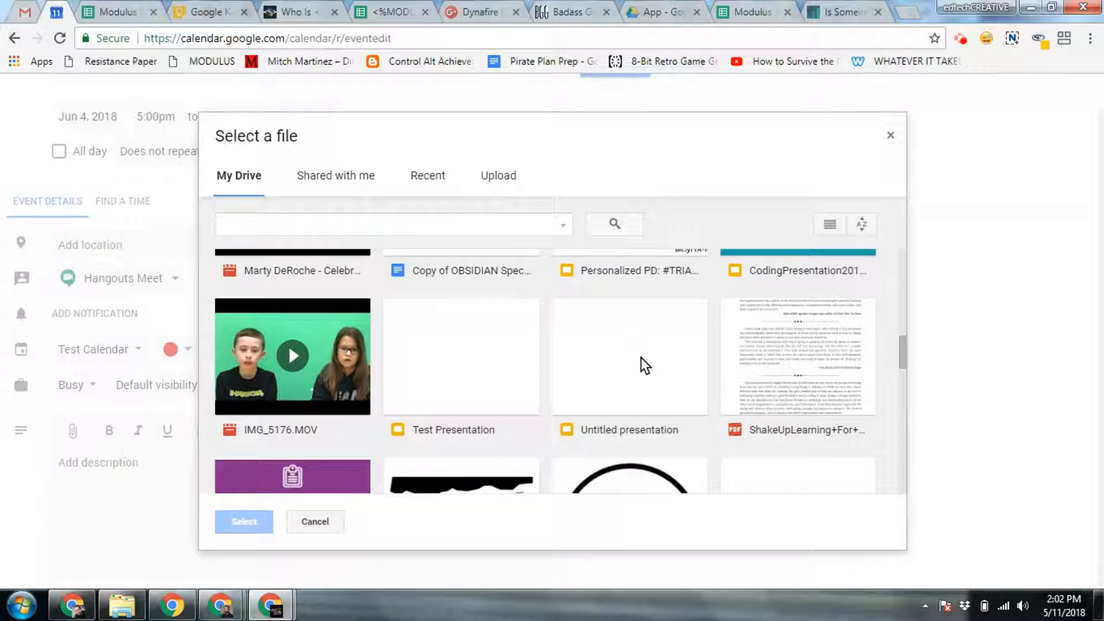
pyautogui.scroll(2, 640, 357)
pyautogui.click(839, 292)
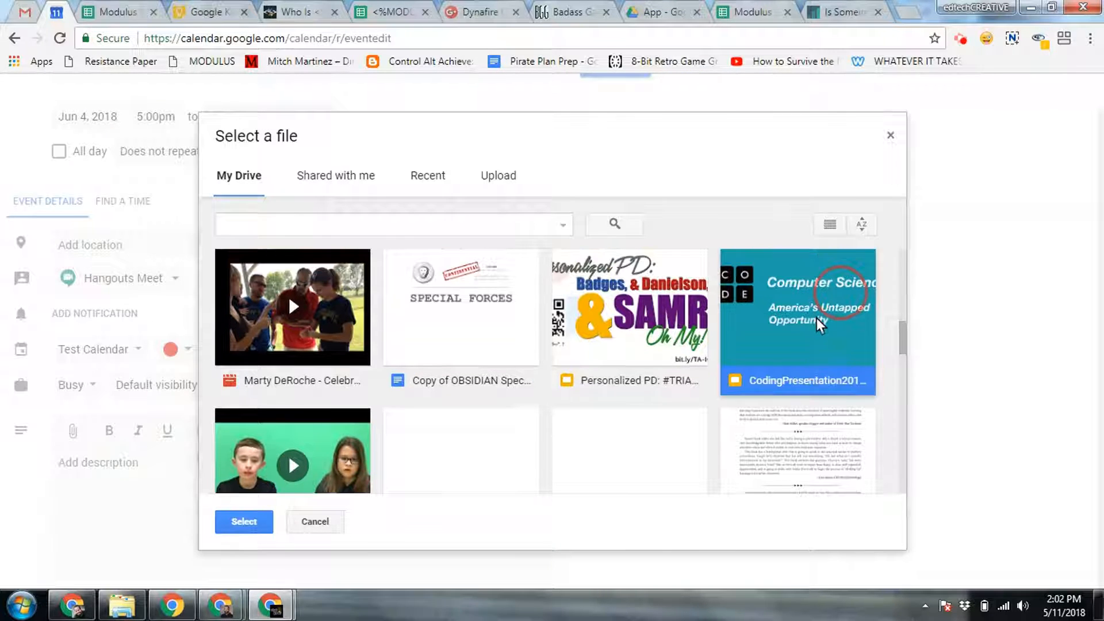
pyautogui.click(261, 520)
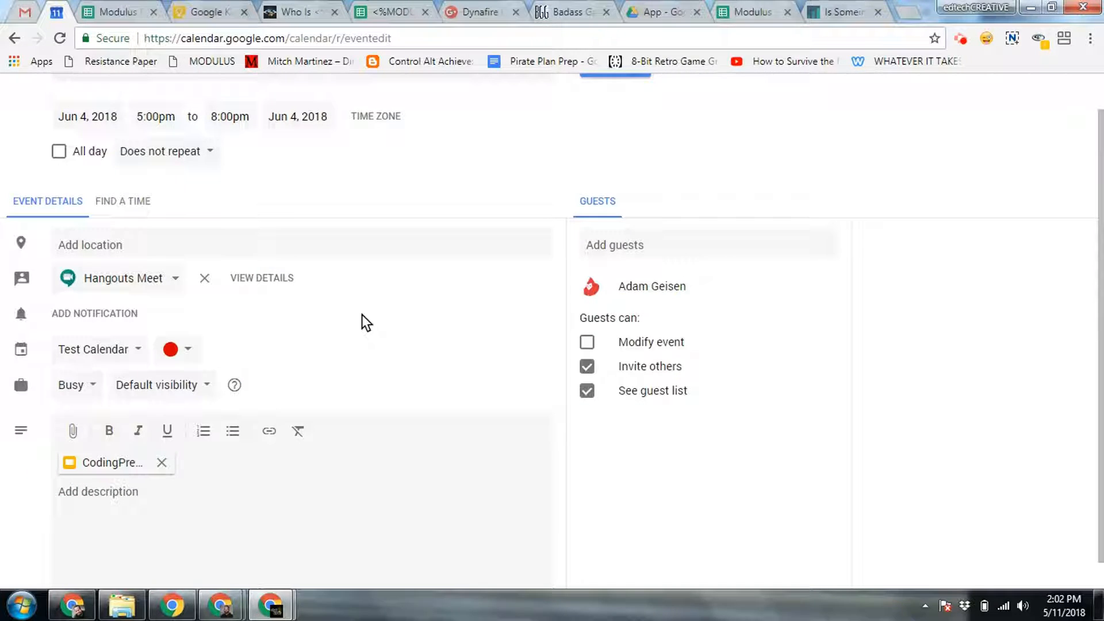
# Step: Add a notification to Test Event for 10 minutes beforehand
pyautogui.scroll(1, 361, 315)
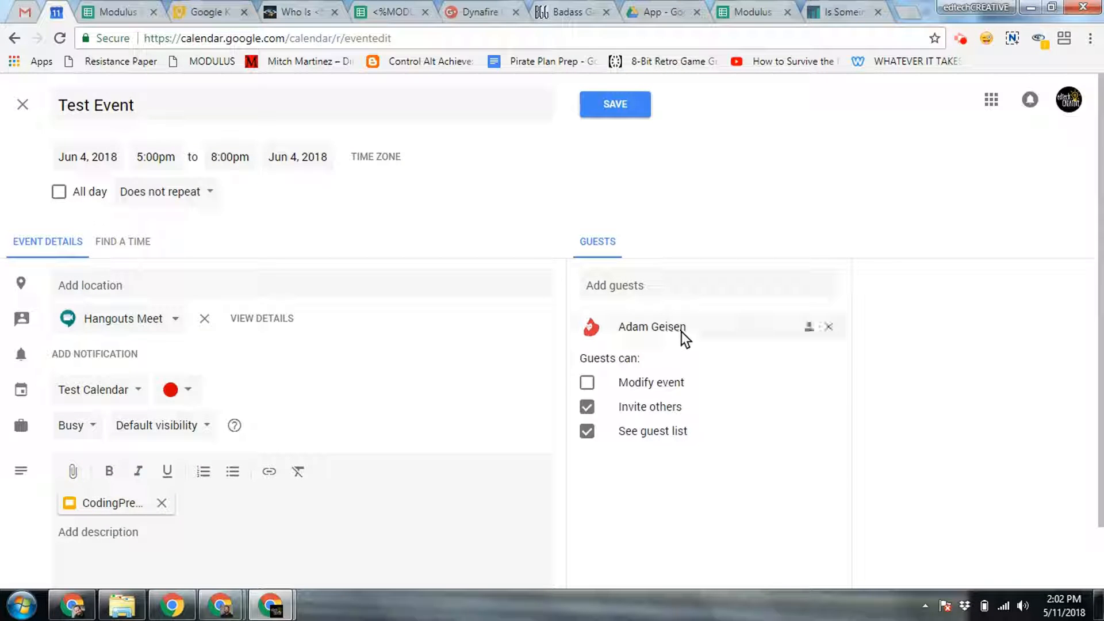
pyautogui.moveTo(685, 321)
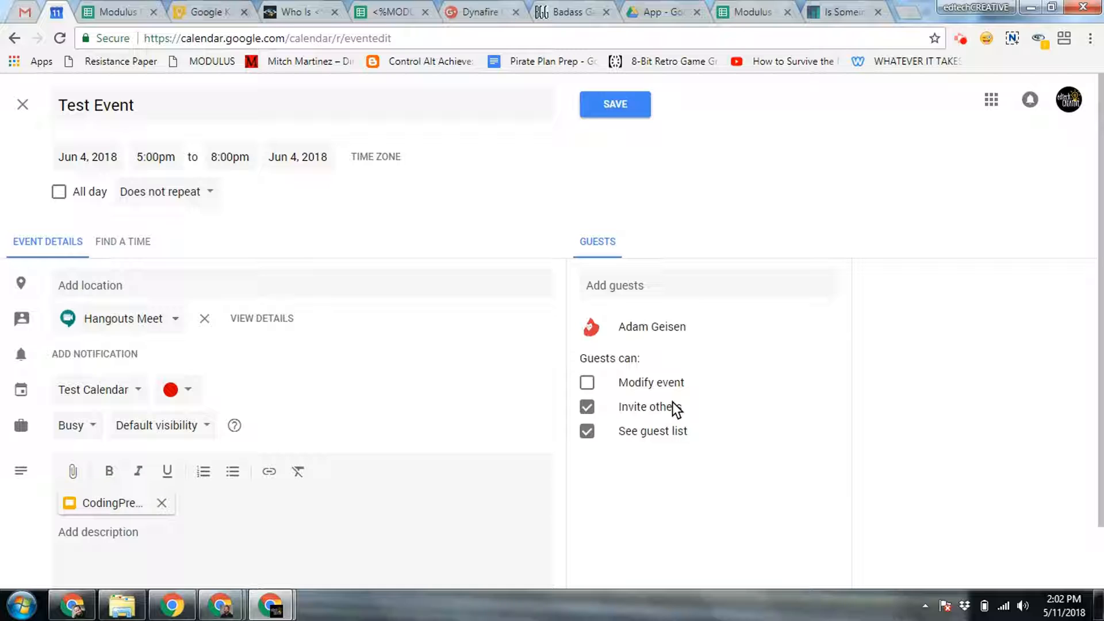
pyautogui.scroll(-1, 677, 426)
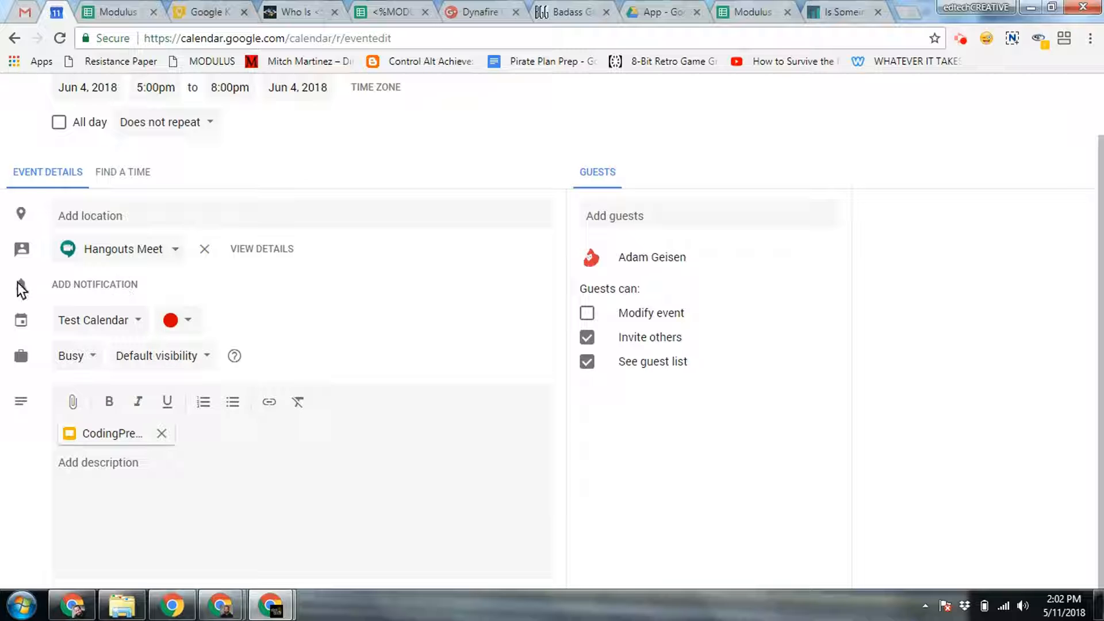
pyautogui.click(101, 288)
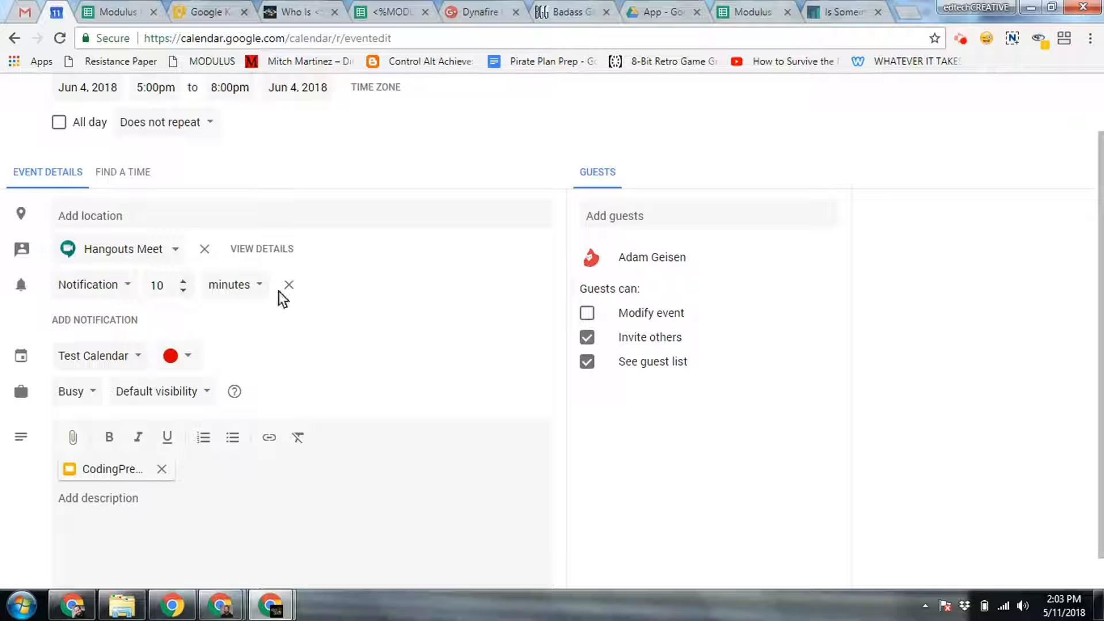
# Step: Add a second reminder to Test Event, sent by email 60 minutes beforehand
pyautogui.scroll(2, 438, 190)
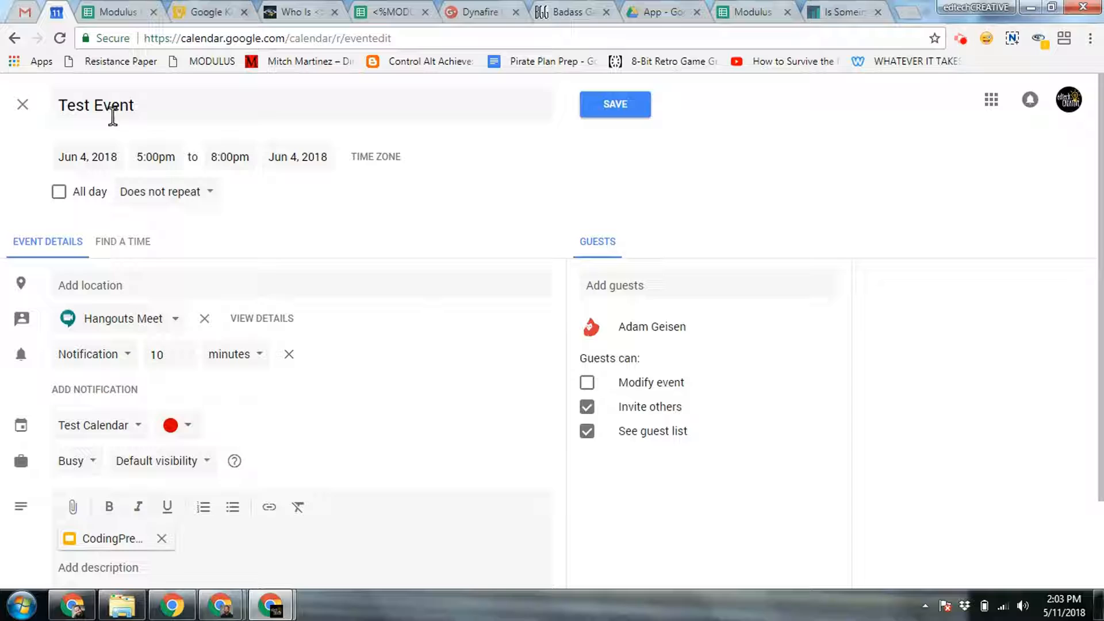
pyautogui.scroll(-2, 453, 376)
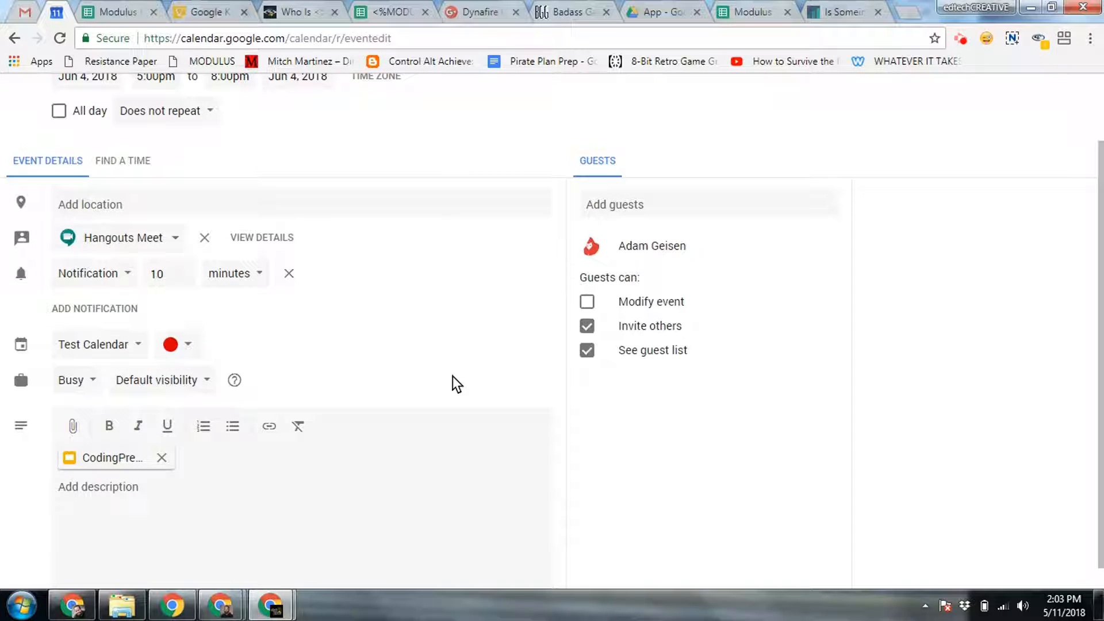
pyautogui.click(122, 308)
pyautogui.click(127, 309)
pyautogui.click(116, 282)
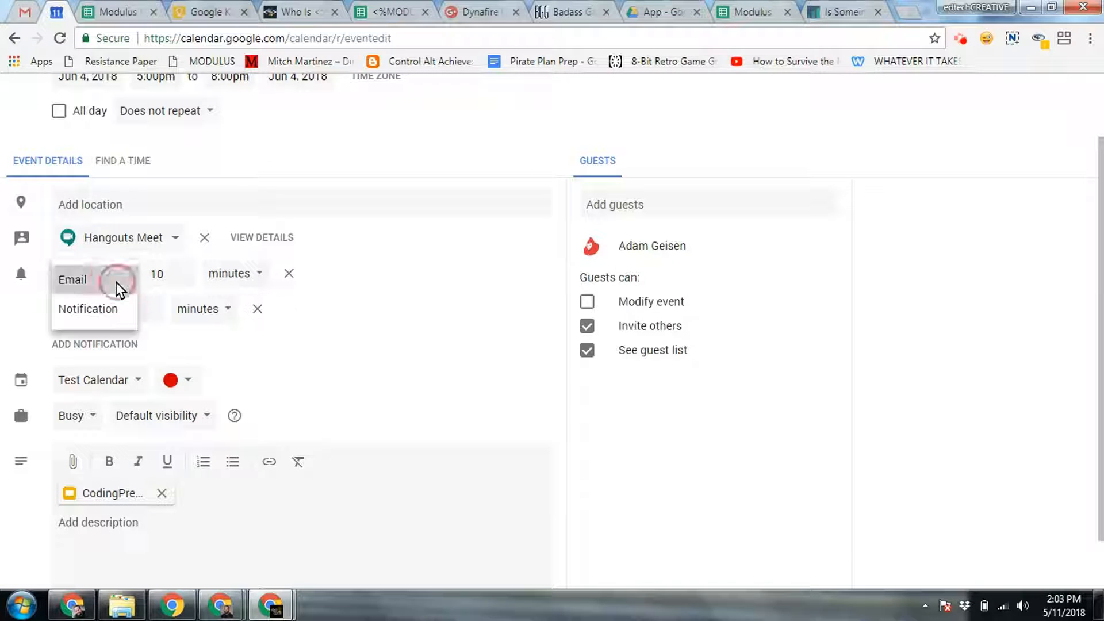
pyautogui.doubleClick(142, 309)
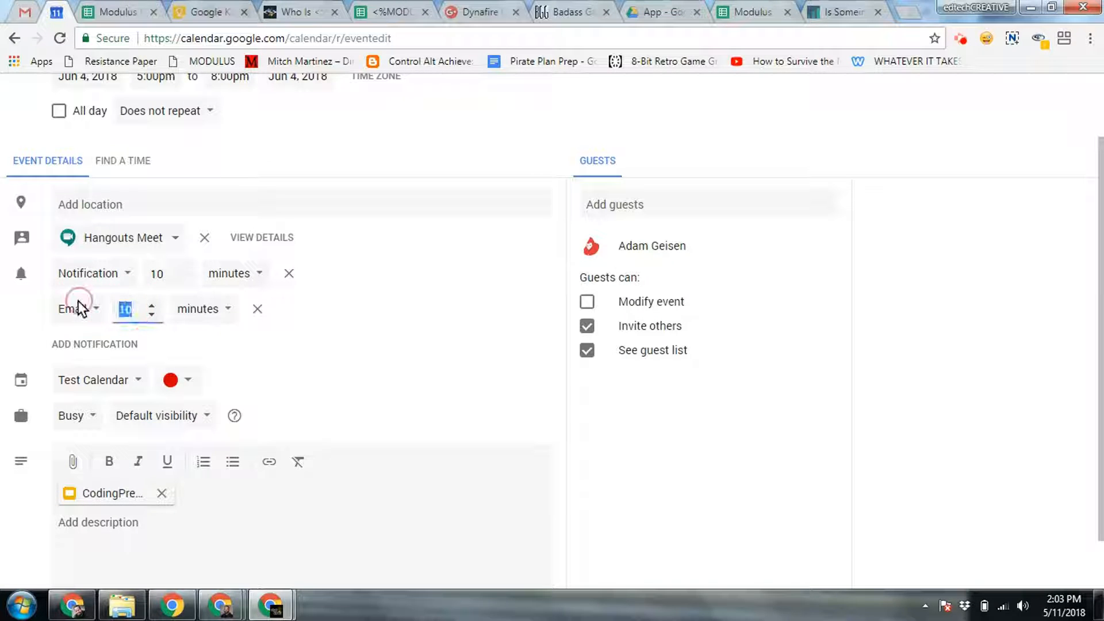
pyautogui.write('1')
pyautogui.press('BackSpace')
pyautogui.write('60')
pyautogui.click(444, 260)
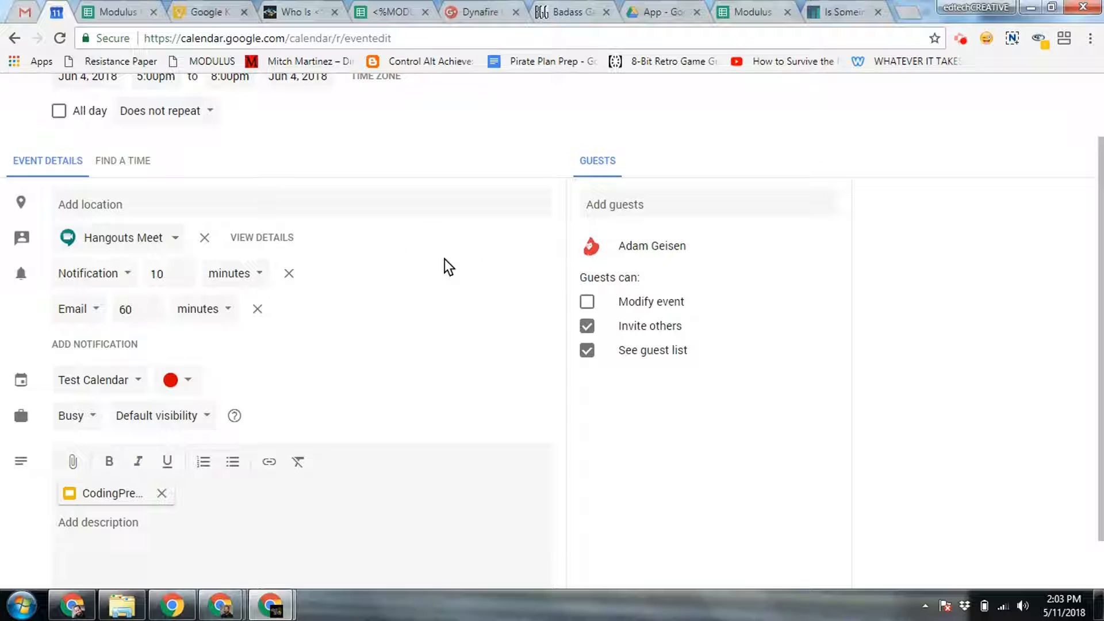
pyautogui.scroll(2, 443, 259)
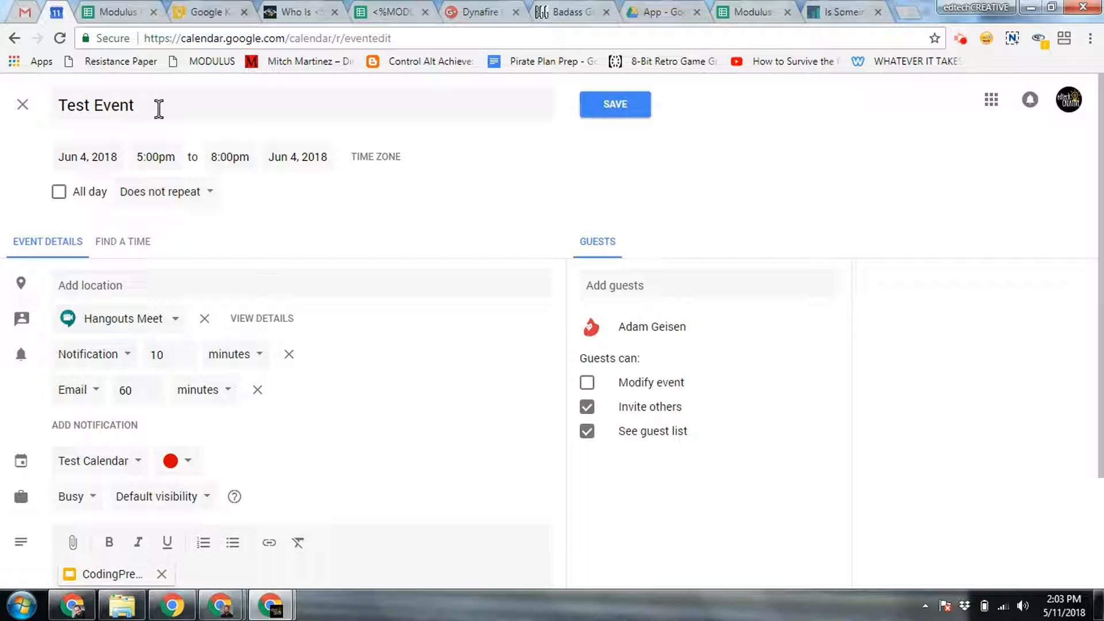
# Step: Save Test Event and send the invitation to its guest
pyautogui.scroll(-3, 78, 484)
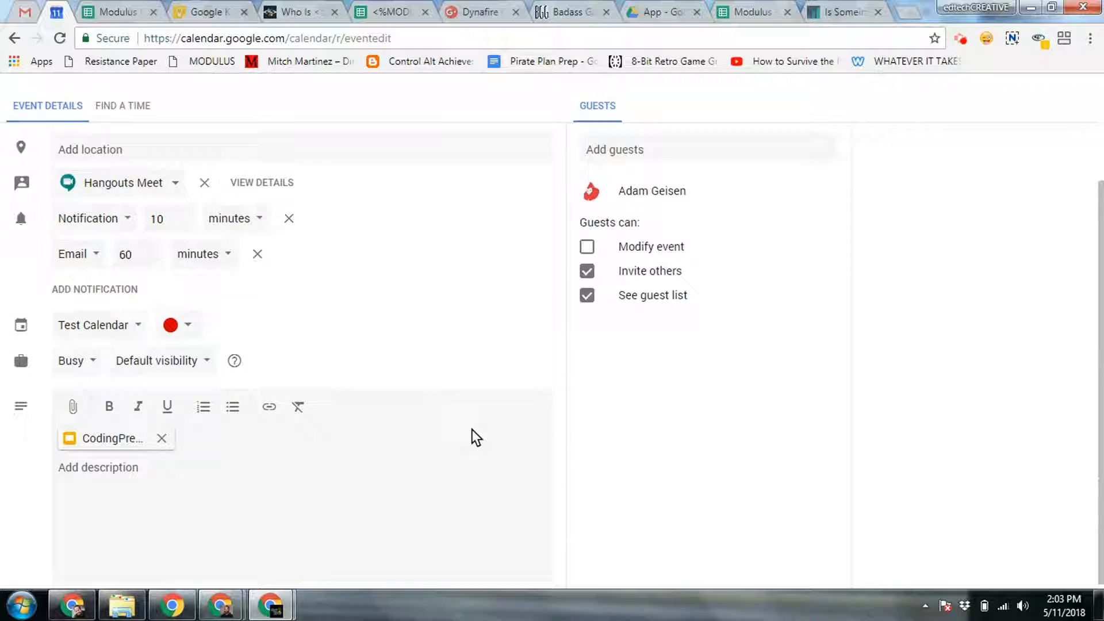
pyautogui.scroll(3, 472, 436)
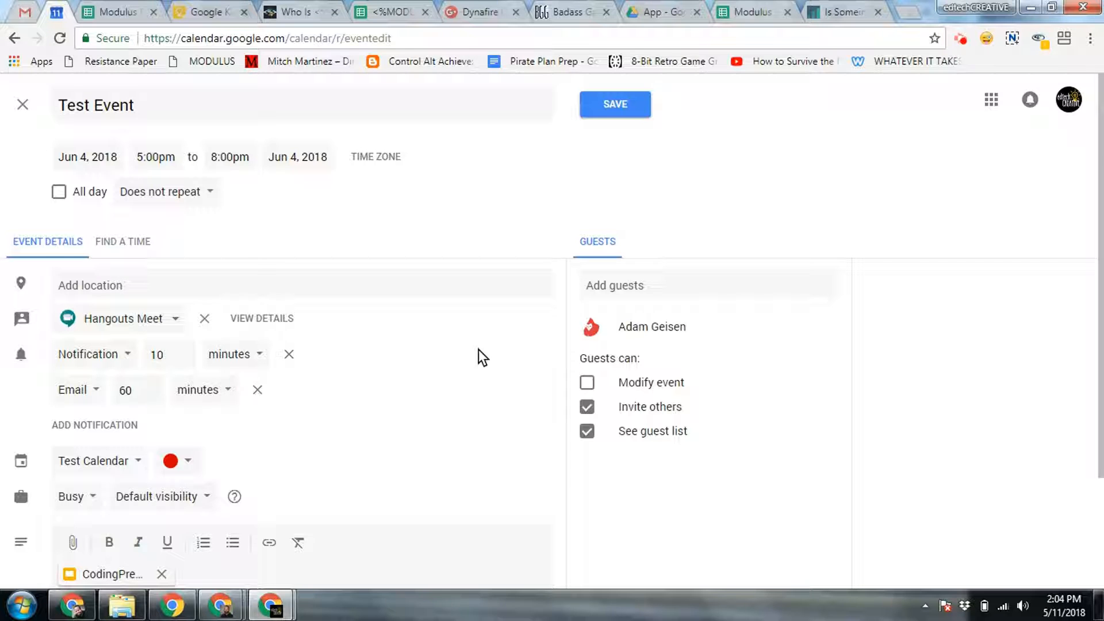
pyautogui.click(611, 109)
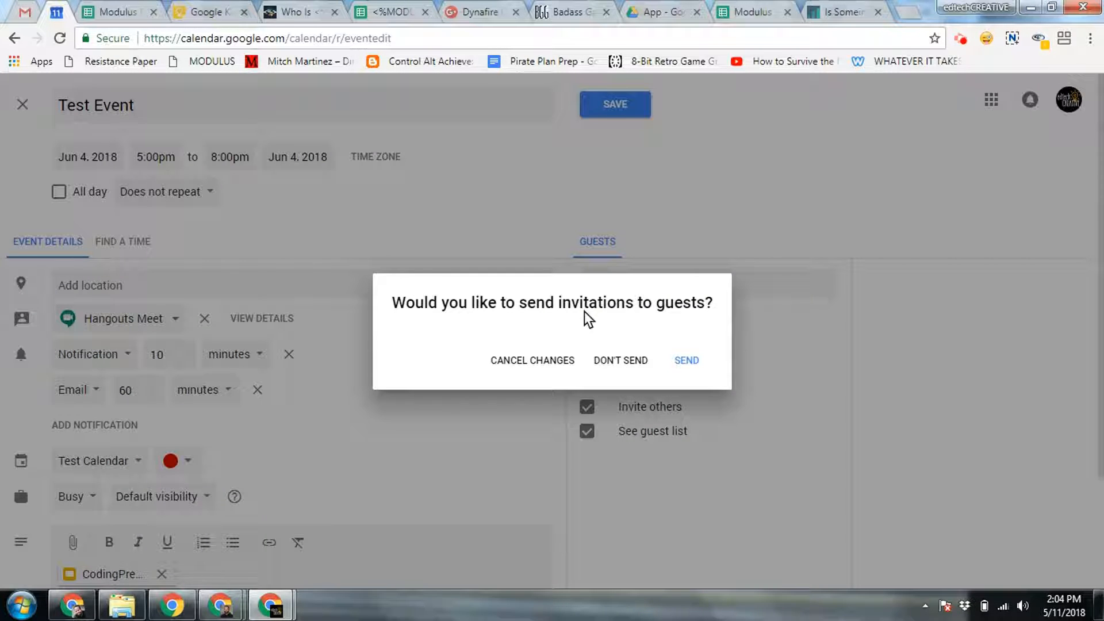
pyautogui.click(694, 363)
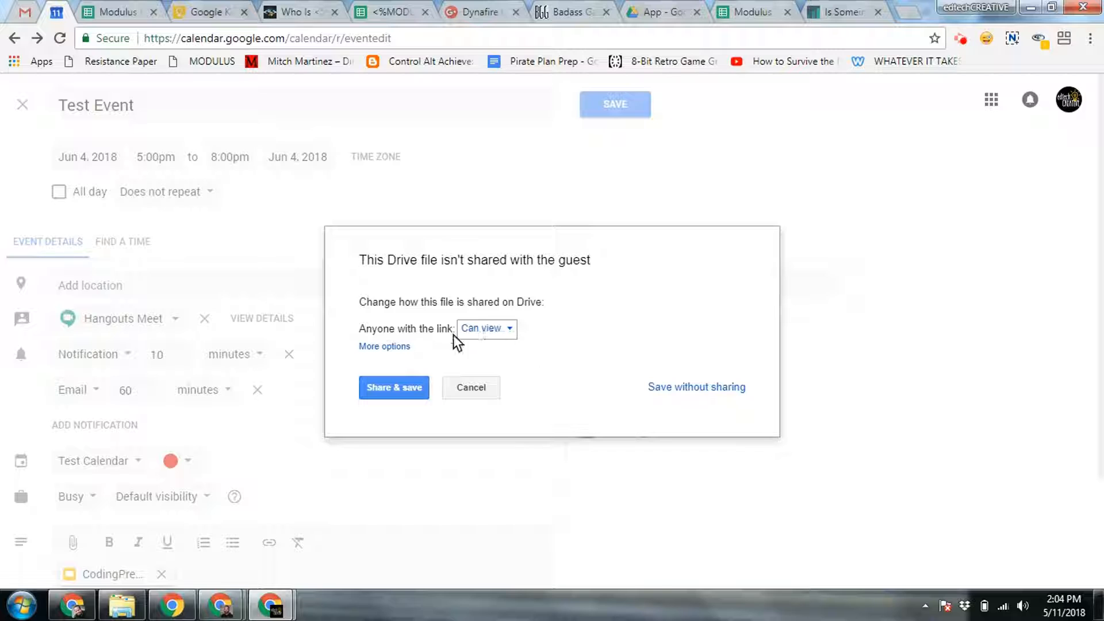
# Step: Share the attached Drive file as "Can view" for anyone with the link and finish saving the event
pyautogui.click(501, 327)
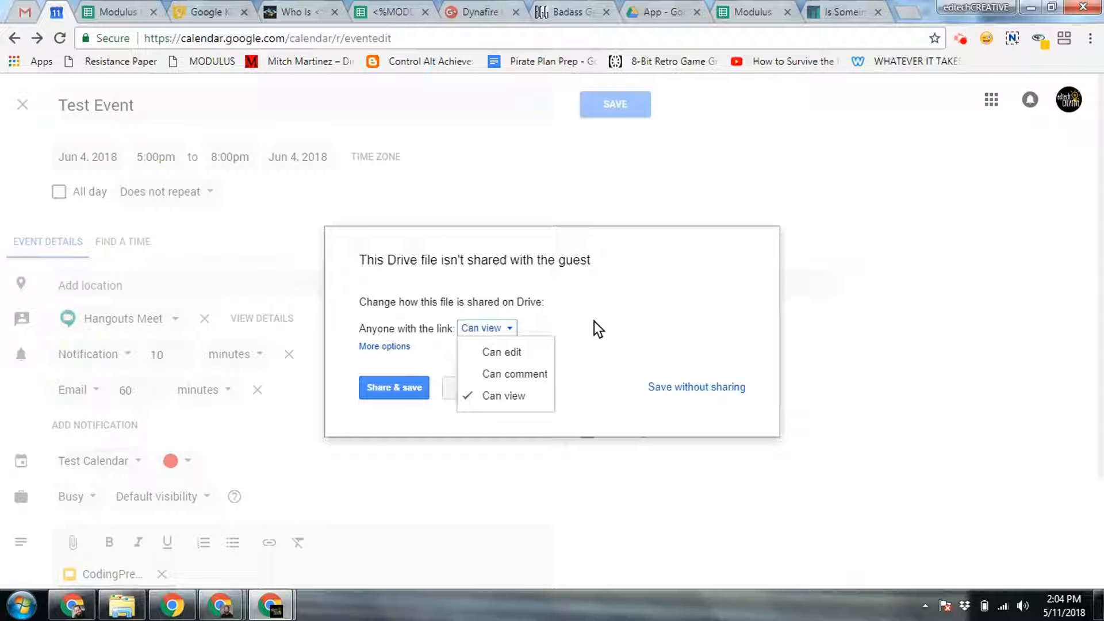
pyautogui.click(521, 398)
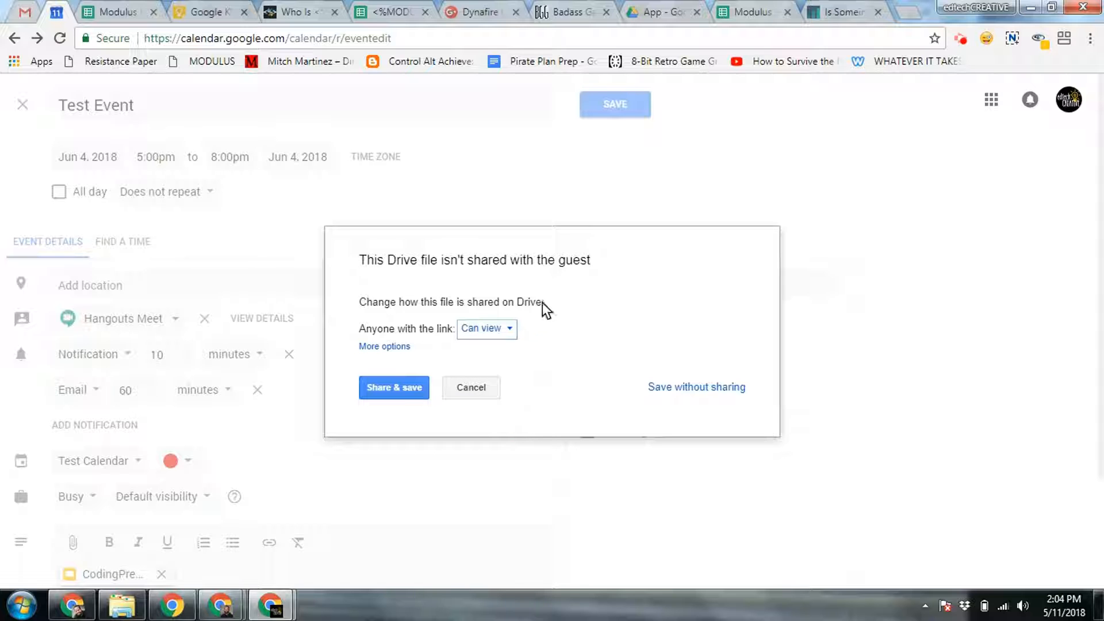
pyautogui.click(392, 388)
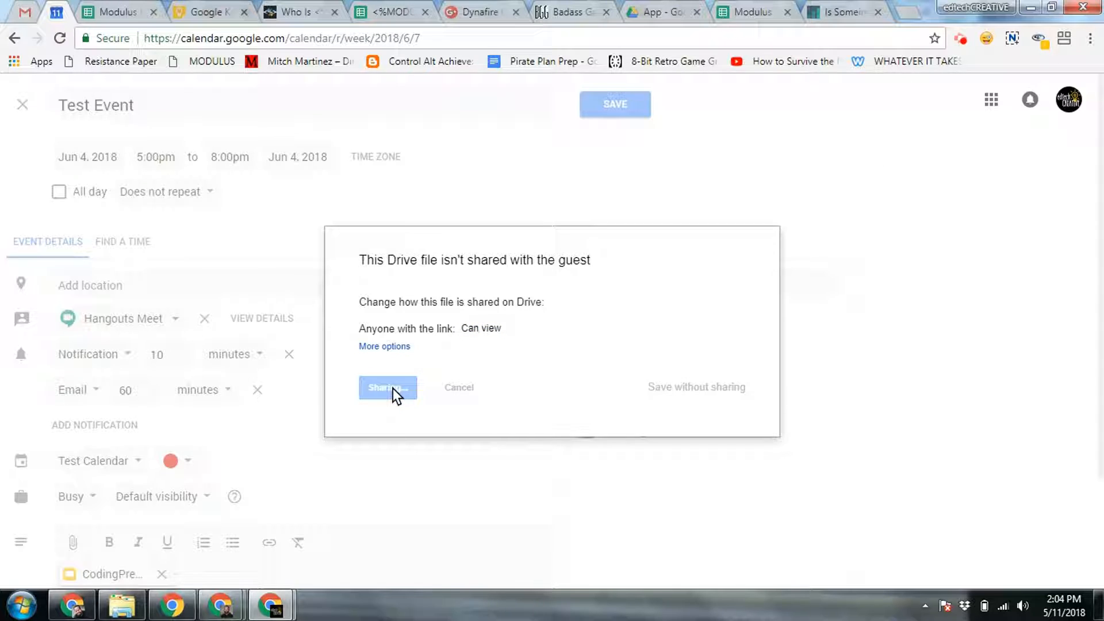